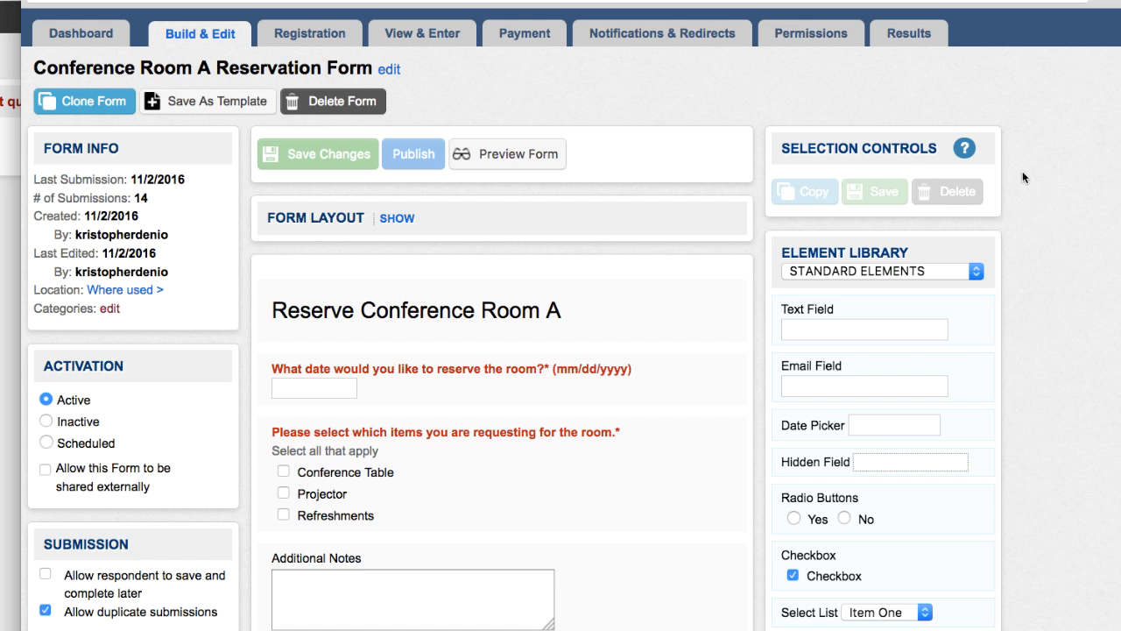
# Show the form's Notifications & Redirects settings and check the admin notification Gmail address
pyautogui.moveTo(513, 318)
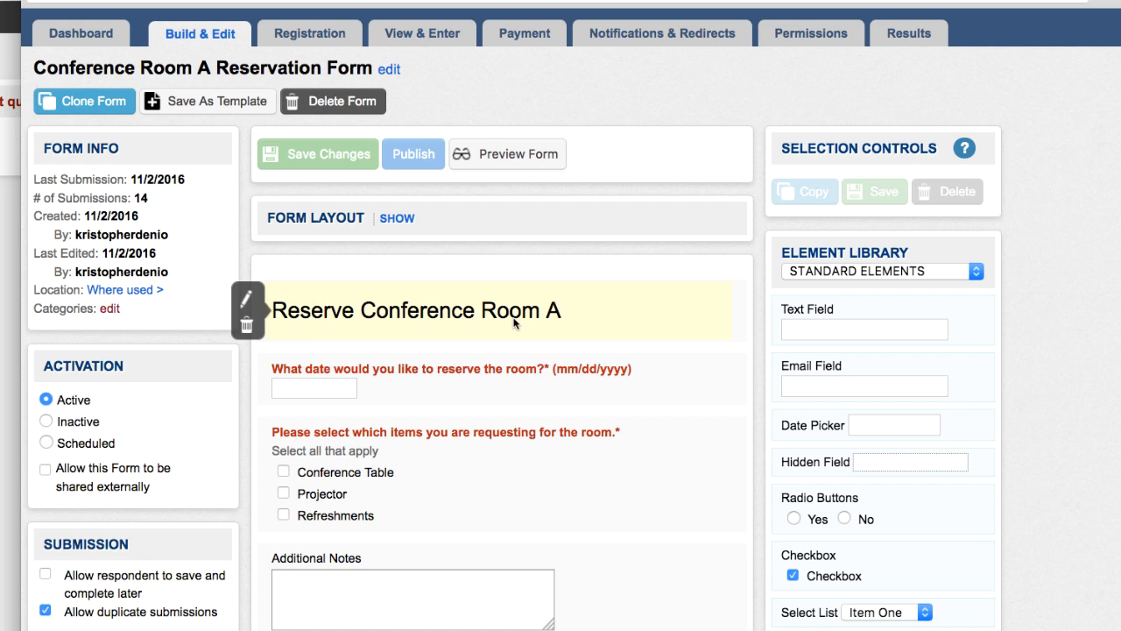
pyautogui.moveTo(289, 482)
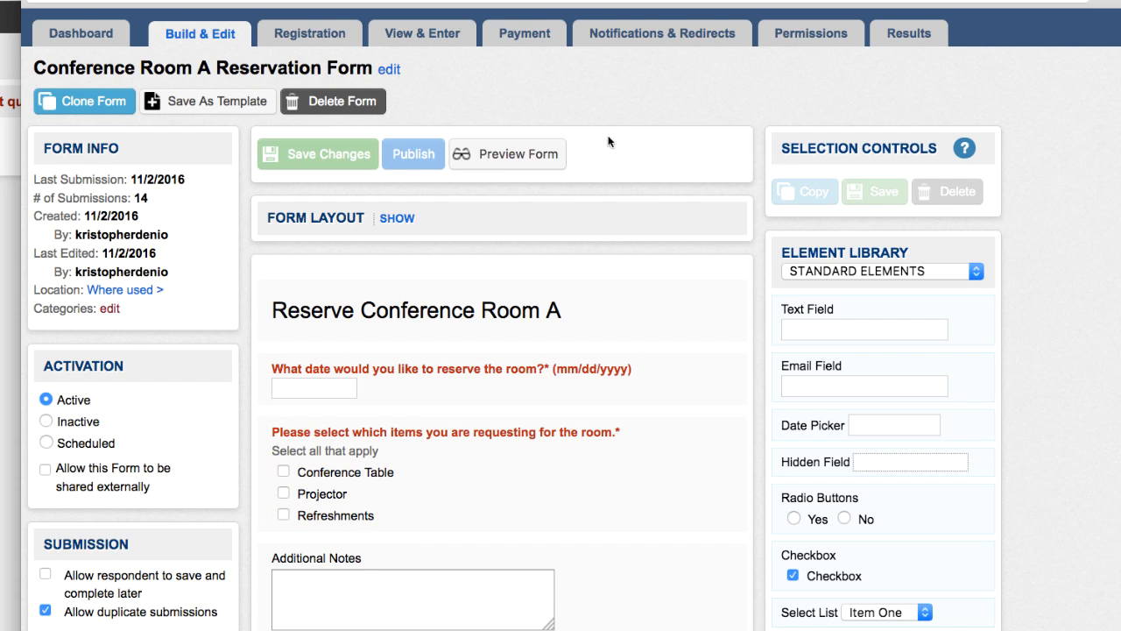
pyautogui.click(658, 37)
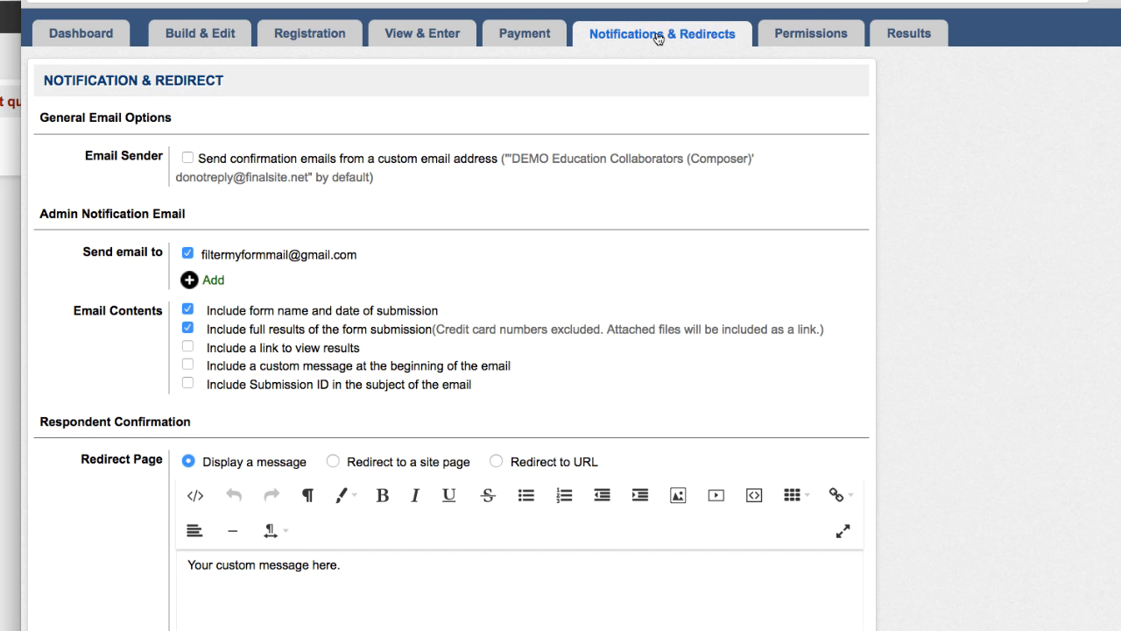
pyautogui.moveTo(431, 253)
# Submit a reservation for 12/10/2016 requesting the Conference Table
pyautogui.click(419, 39)
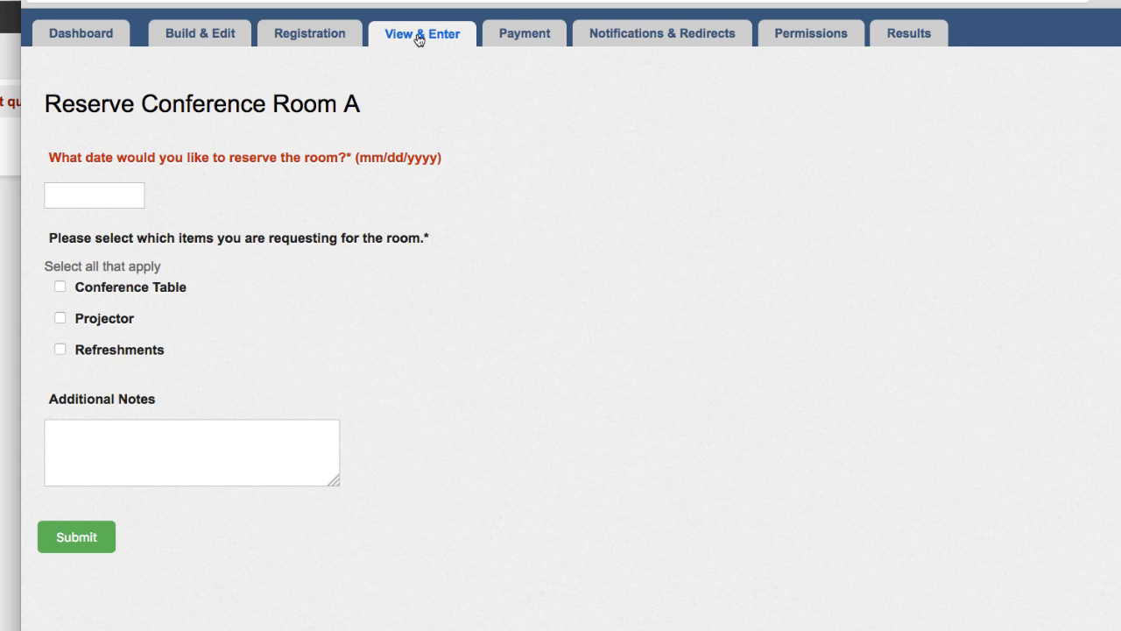
pyautogui.click(122, 195)
pyautogui.click(244, 316)
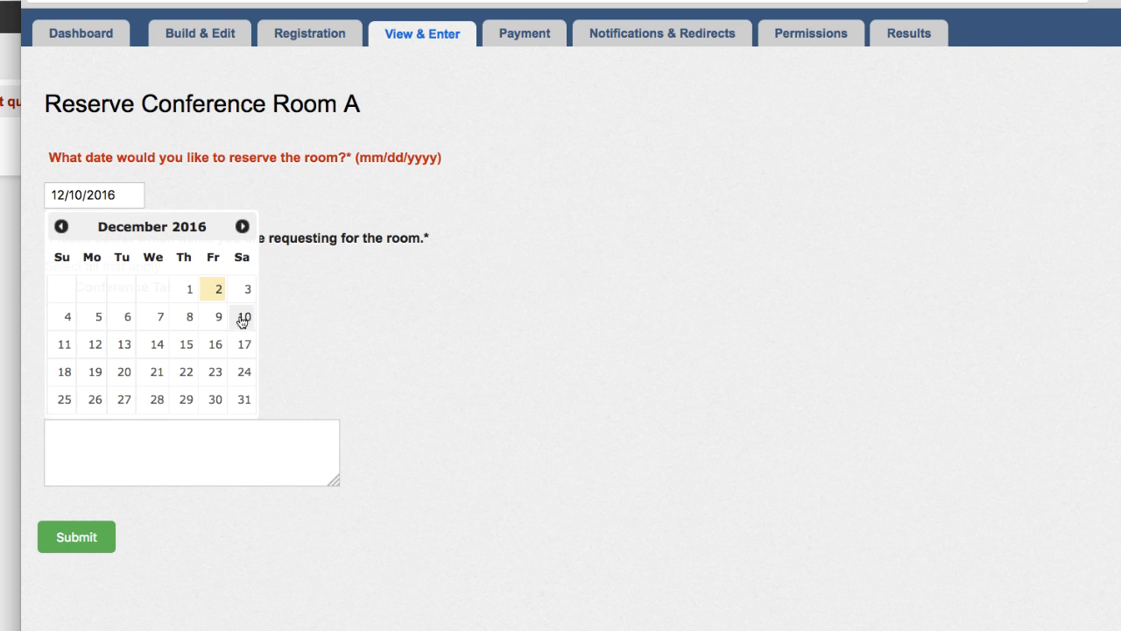
pyautogui.click(60, 289)
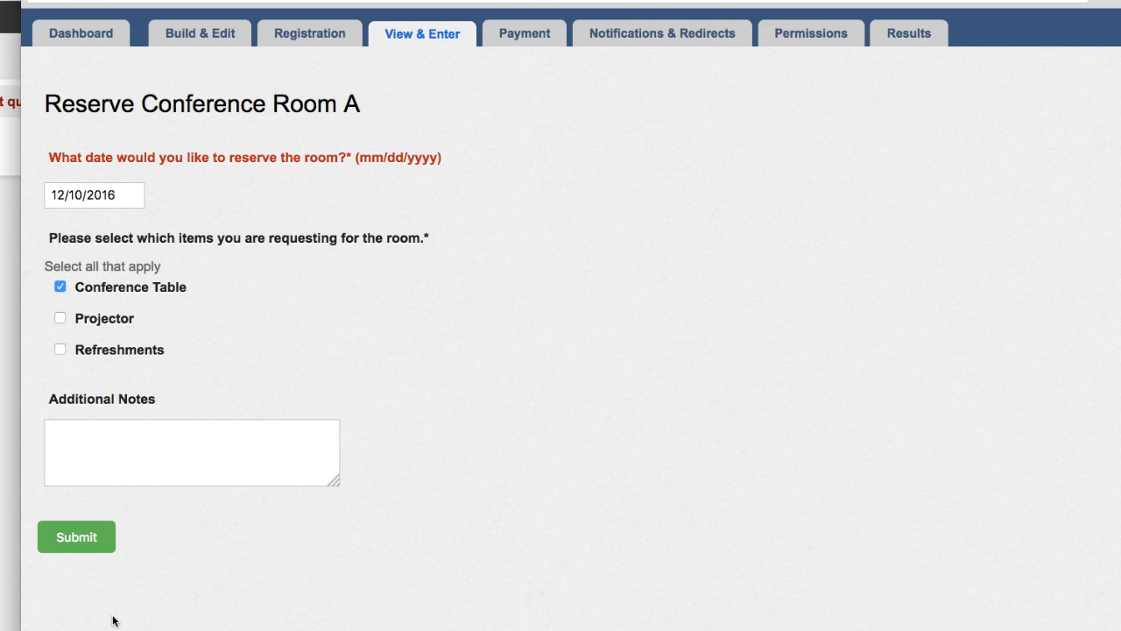
pyautogui.click(80, 538)
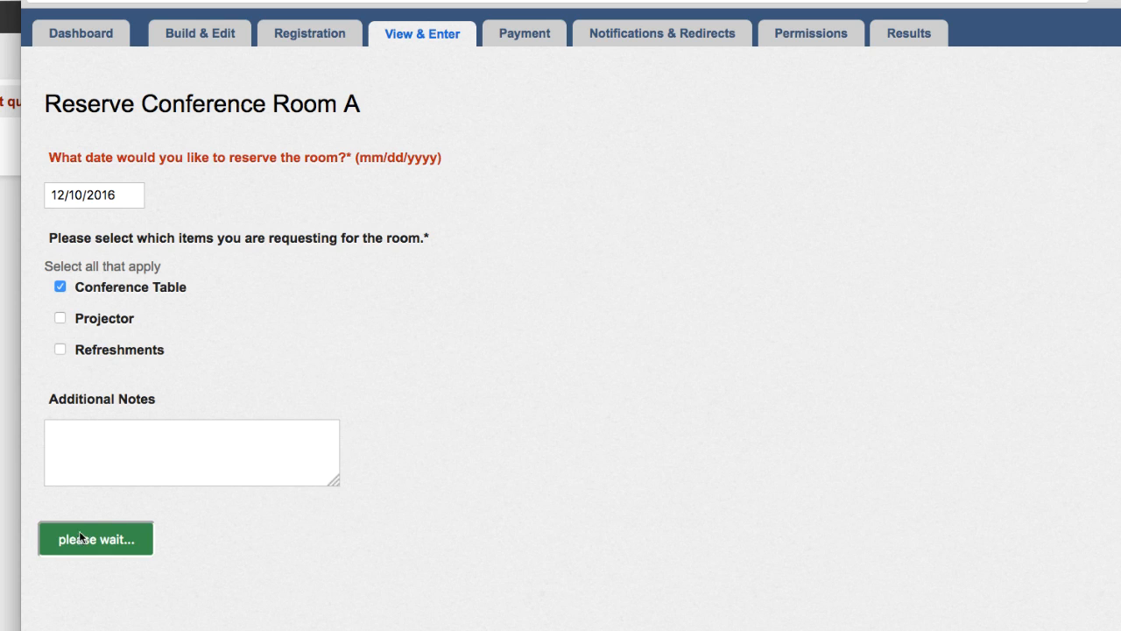
# Submit a second reservation for 12/08/2016 requesting Projector and Refreshments
pyautogui.click(97, 246)
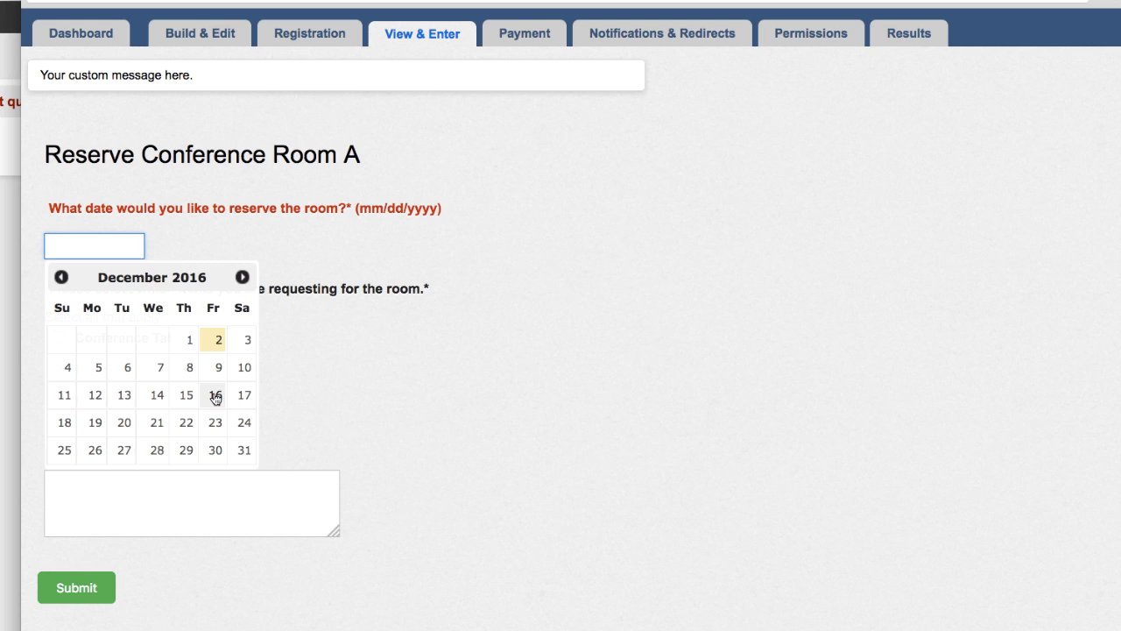
pyautogui.click(189, 369)
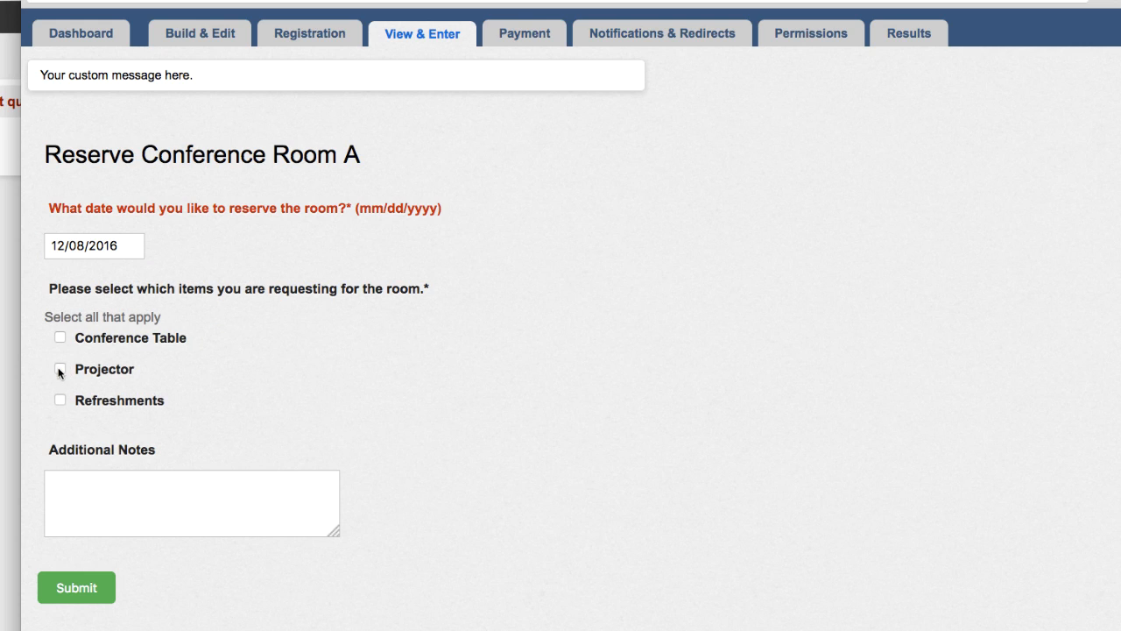
pyautogui.click(59, 371)
pyautogui.click(59, 401)
pyautogui.click(81, 589)
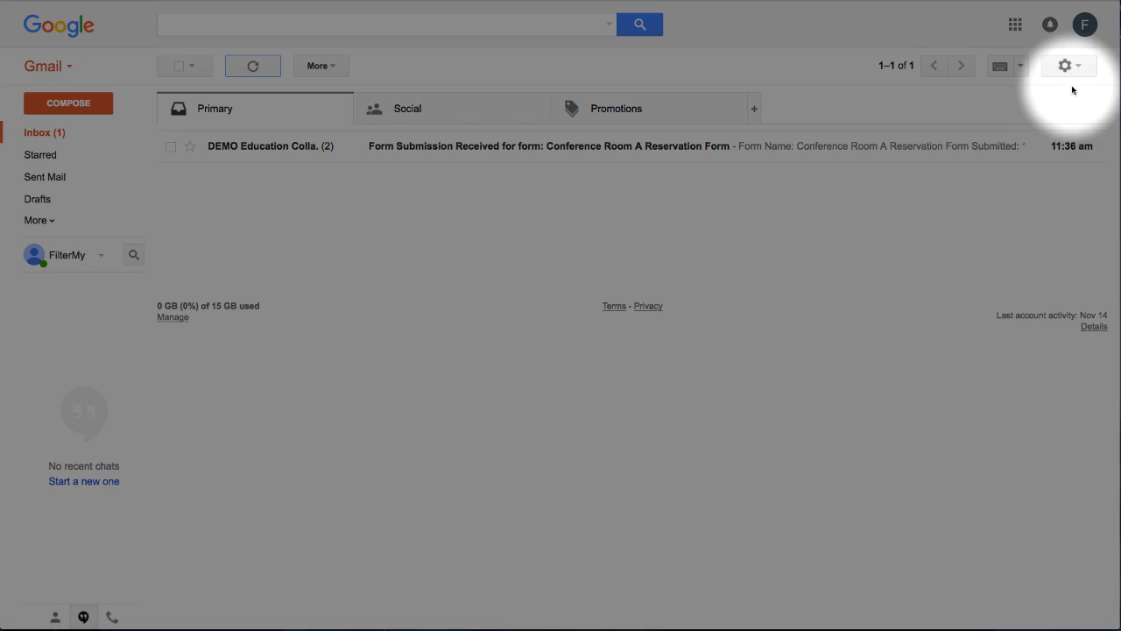
# In Gmail Settings, go to Forwarding and POP/IMAP and start adding a forwarding address
pyautogui.click(1074, 74)
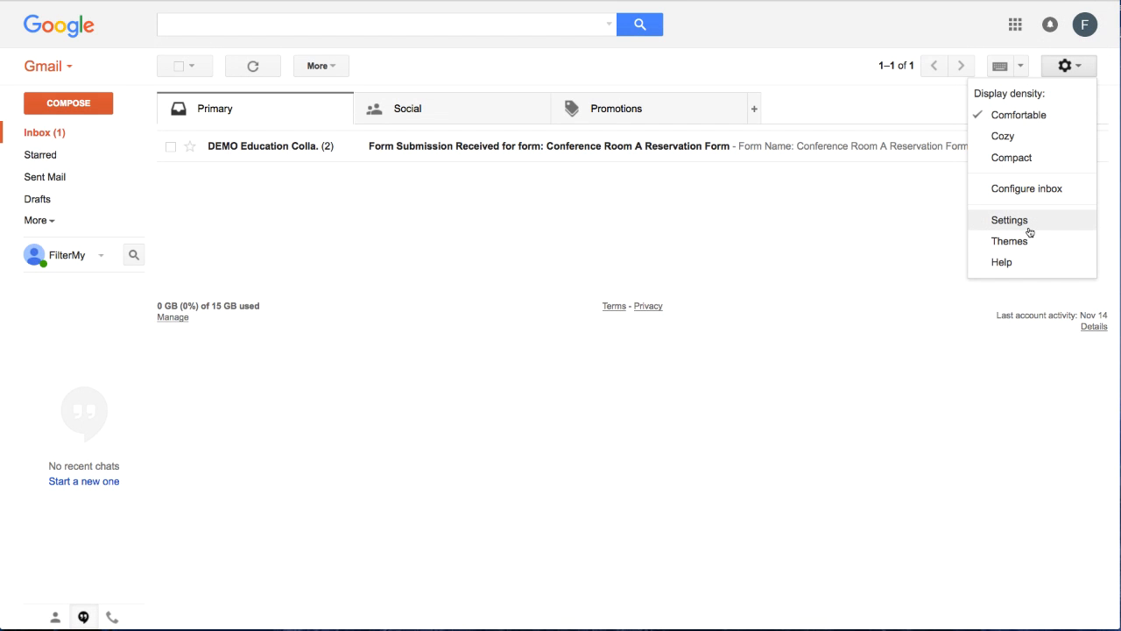
pyautogui.click(1010, 220)
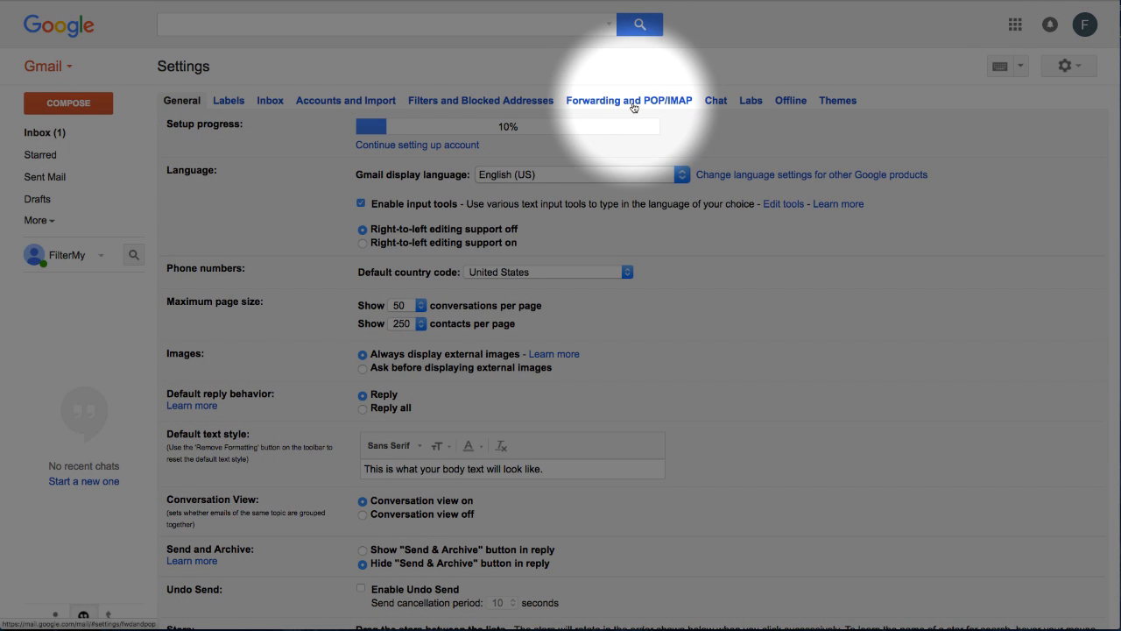
pyautogui.click(634, 105)
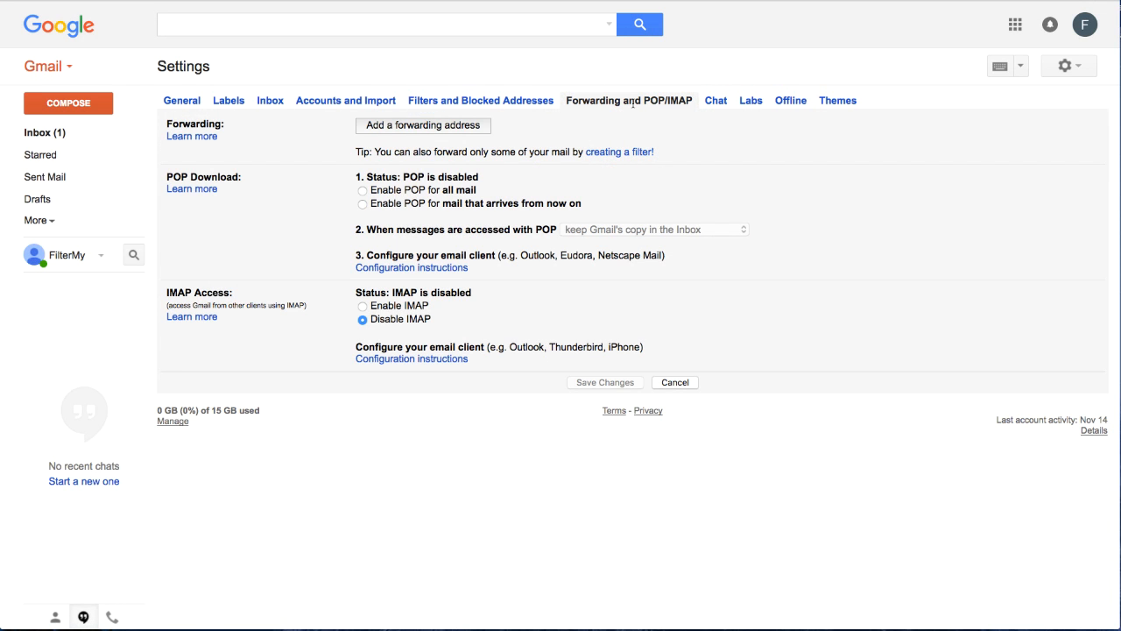
pyautogui.click(455, 128)
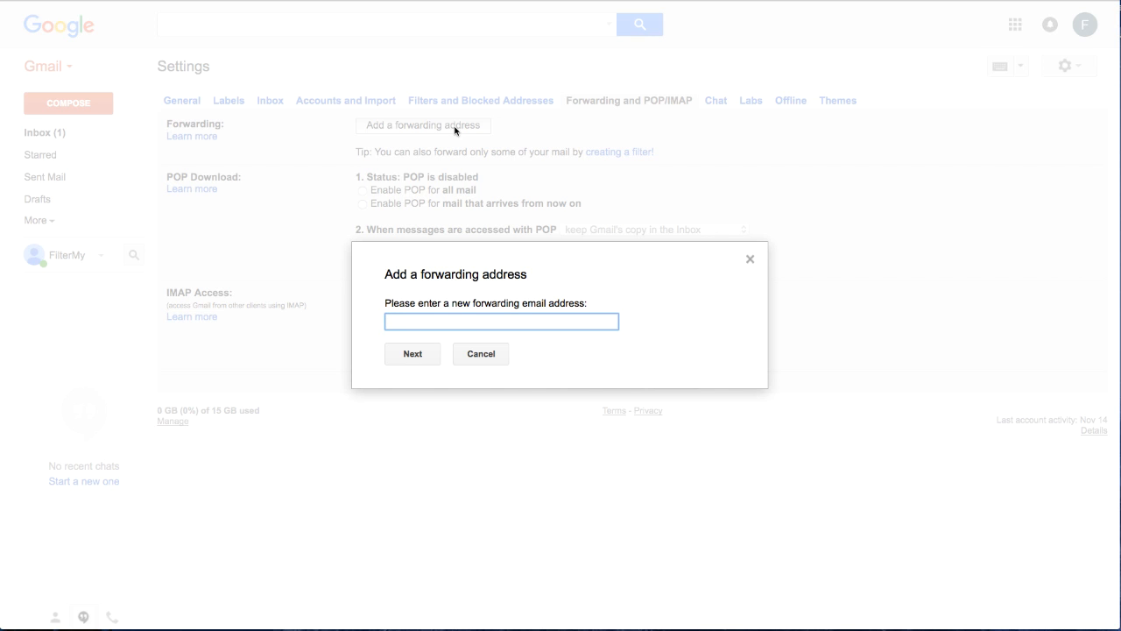
# Add an fshacks.com forwarding address and acknowledge the confirmation-code notice
pyautogui.click(408, 359)
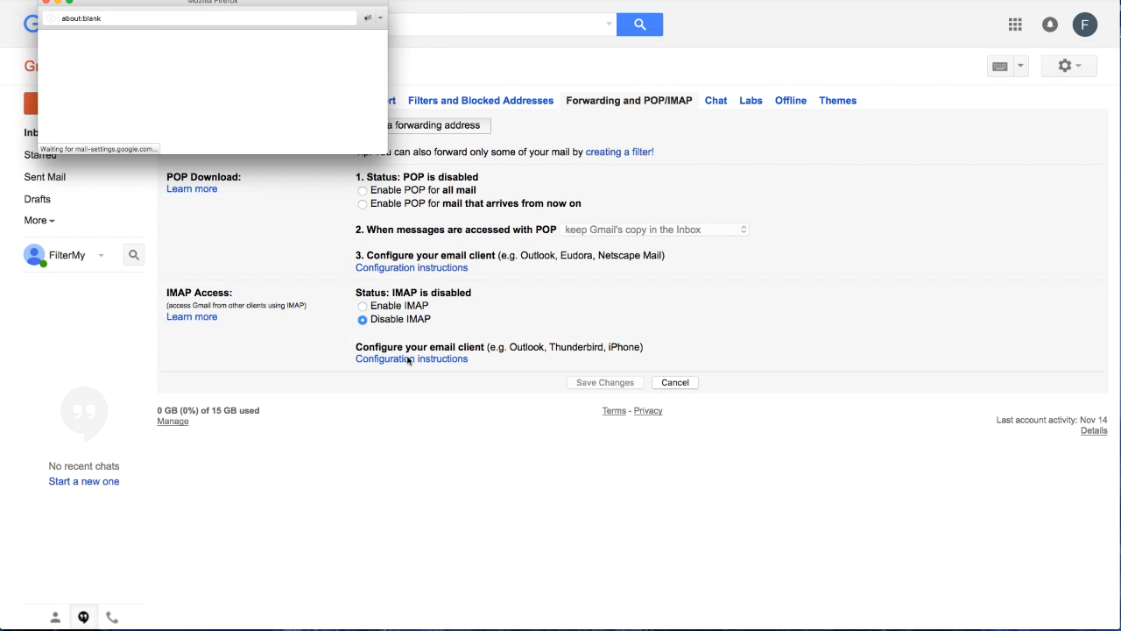
pyautogui.moveTo(320, 10); pyautogui.dragTo(569, 156)
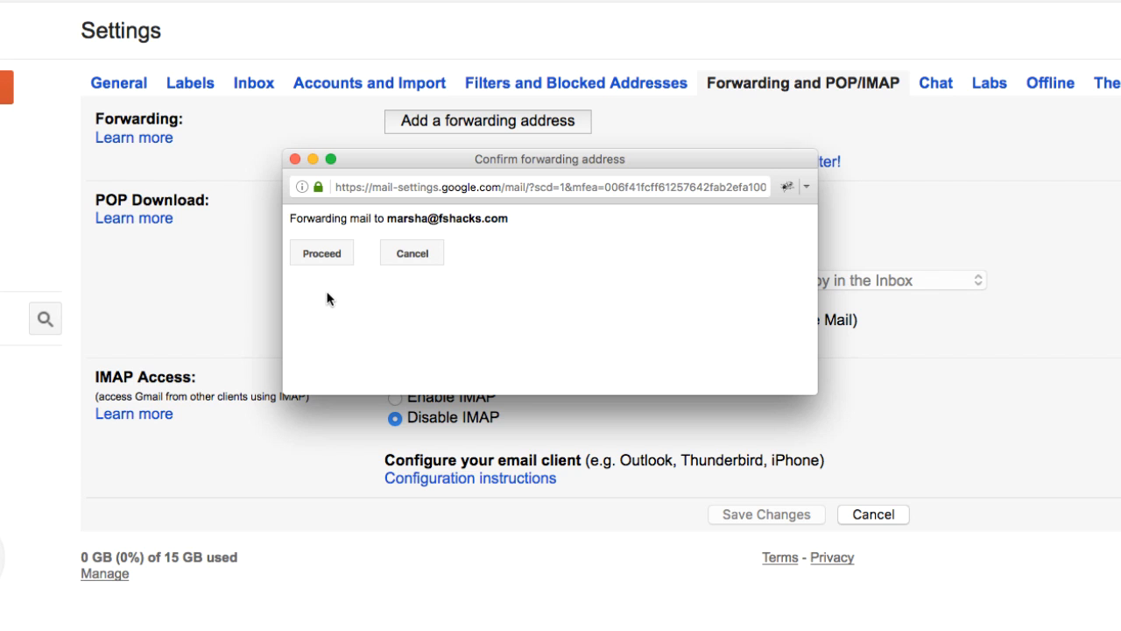
pyautogui.click(322, 254)
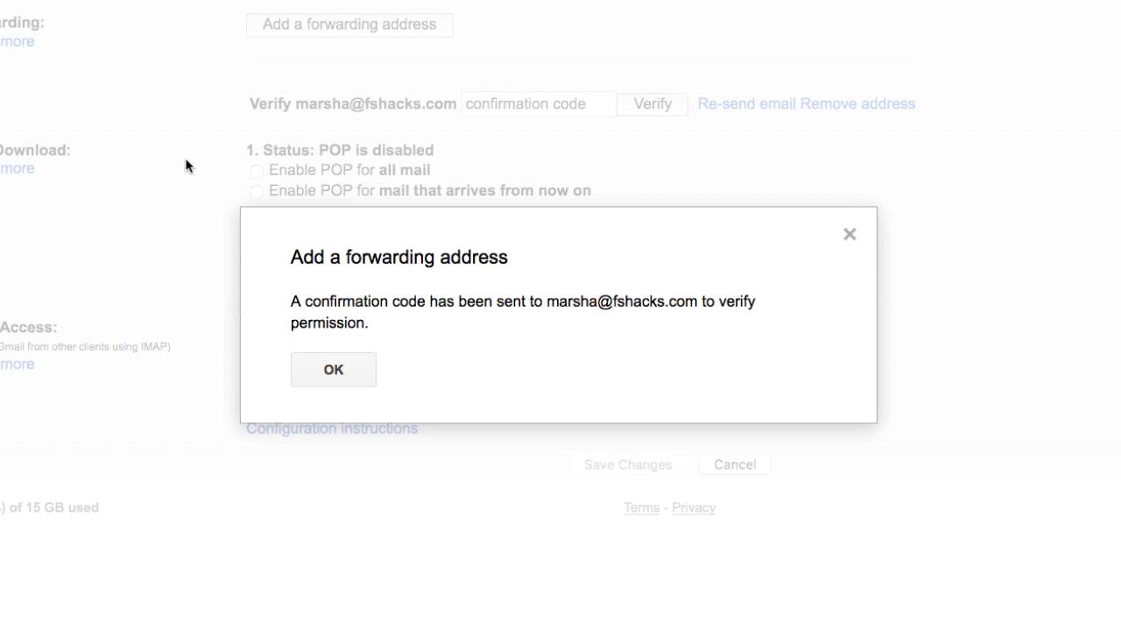
pyautogui.click(333, 369)
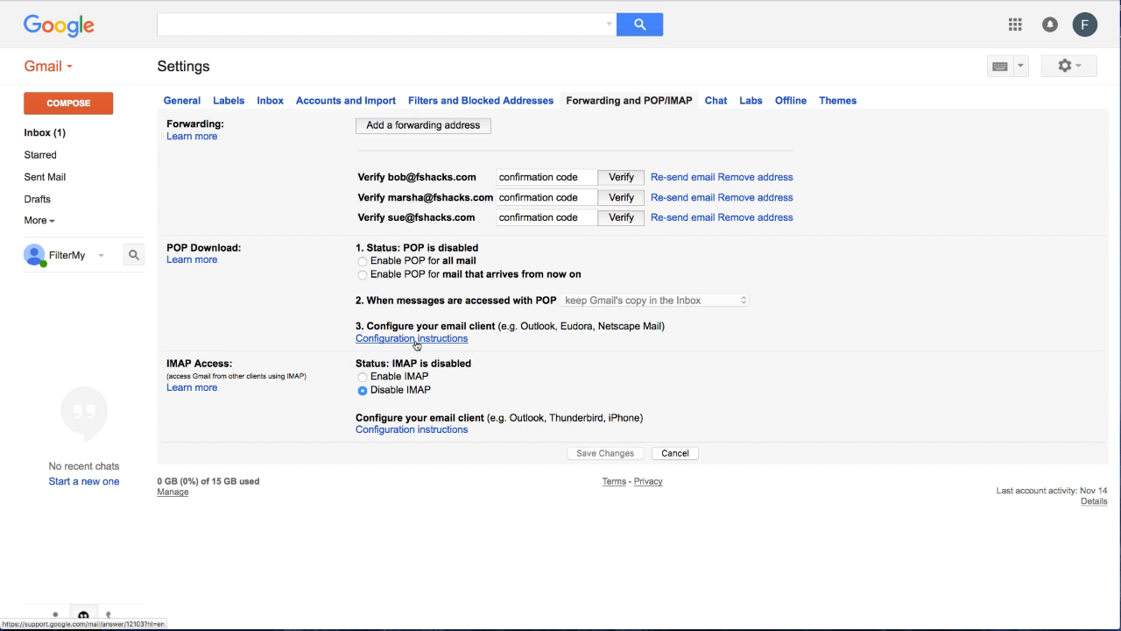
# Paste and verify the confirmation codes for all three pending forwarding addresses
pyautogui.click(543, 197)
pyautogui.click(618, 199)
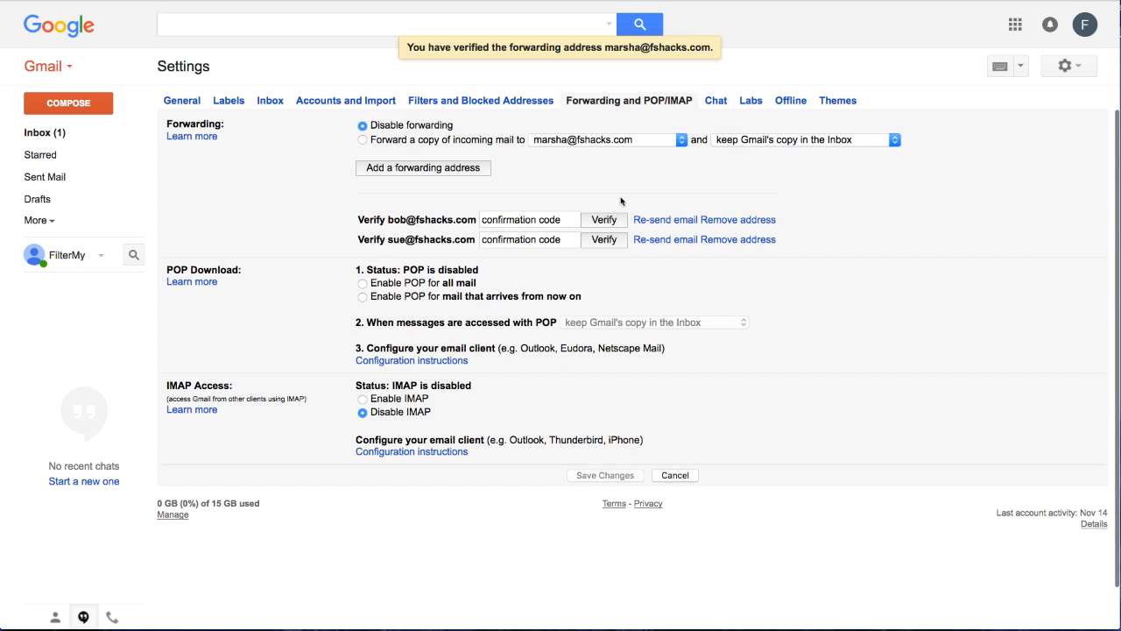
pyautogui.click(534, 220)
pyautogui.hotkey('ctrl', 'v')
pyautogui.click(604, 219)
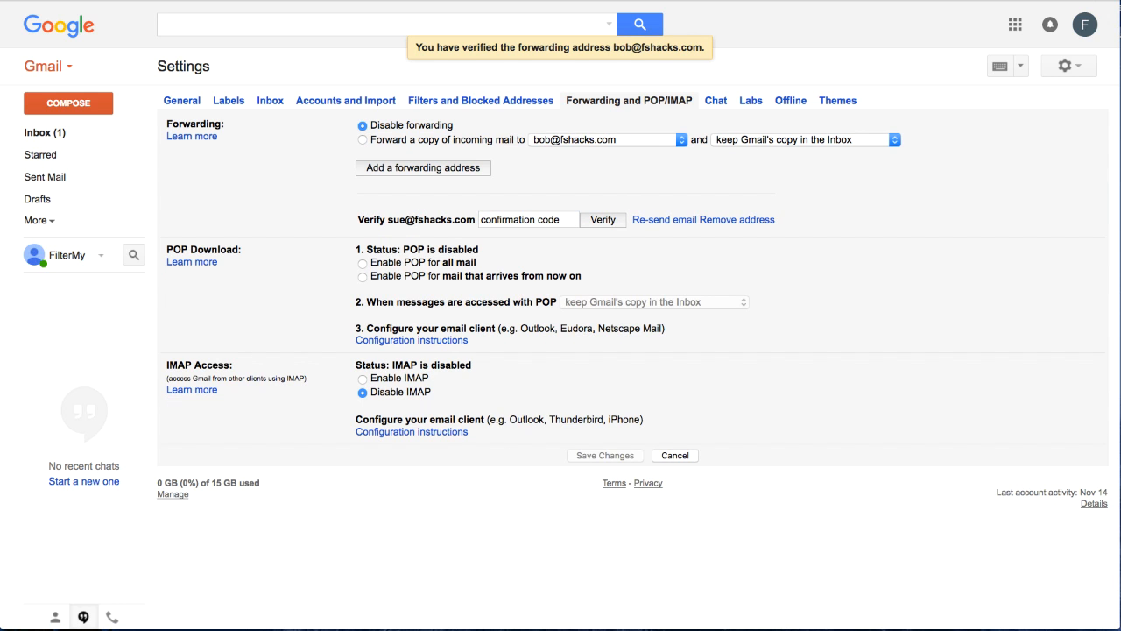
pyautogui.click(530, 219)
pyautogui.click(605, 219)
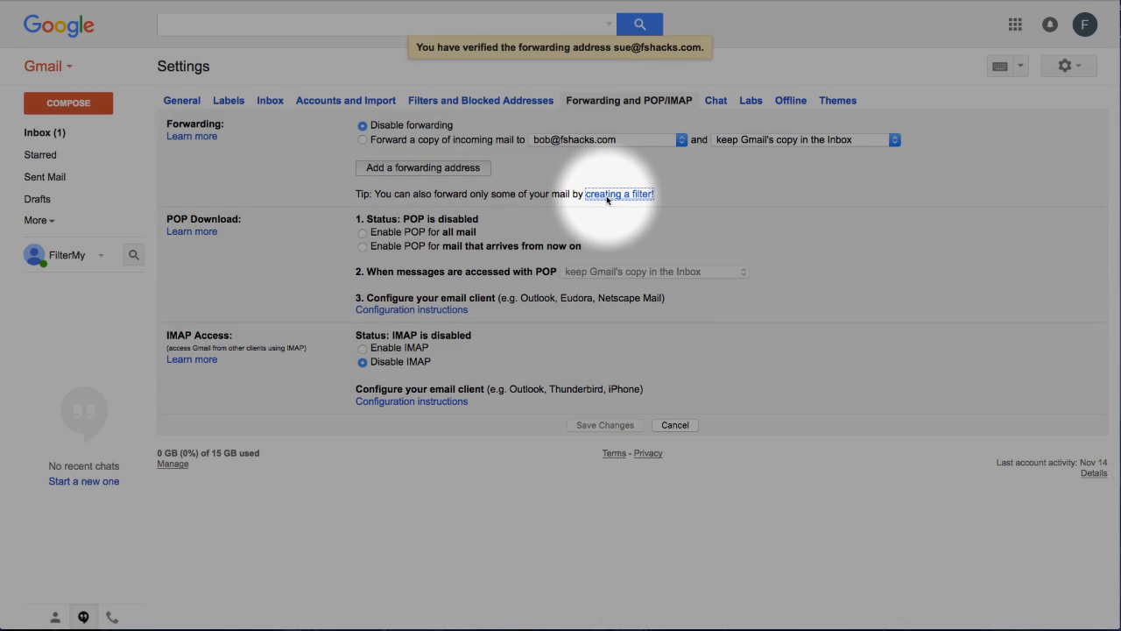
# Open the new-filter form, then close it again without entering any criteria
pyautogui.click(607, 194)
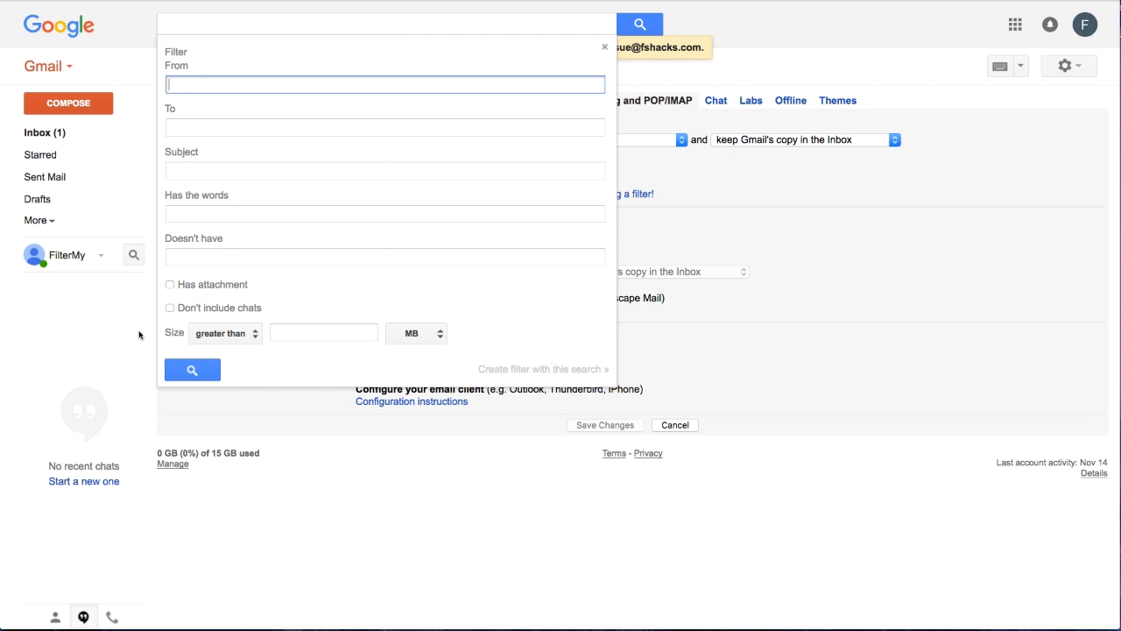
pyautogui.click(2, 368)
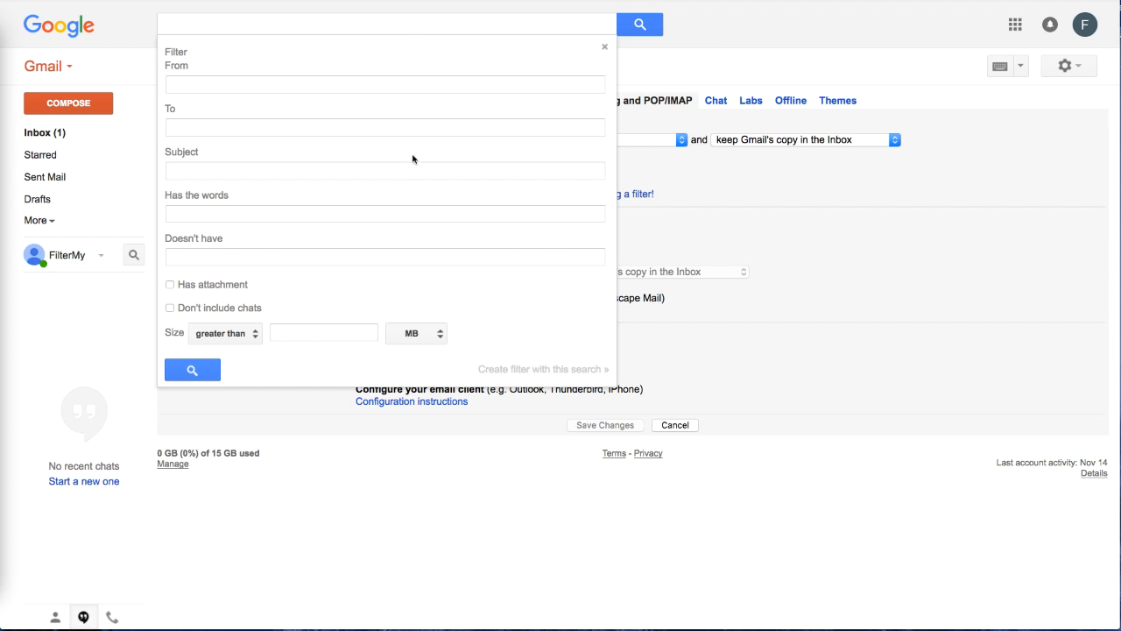
pyautogui.click(604, 49)
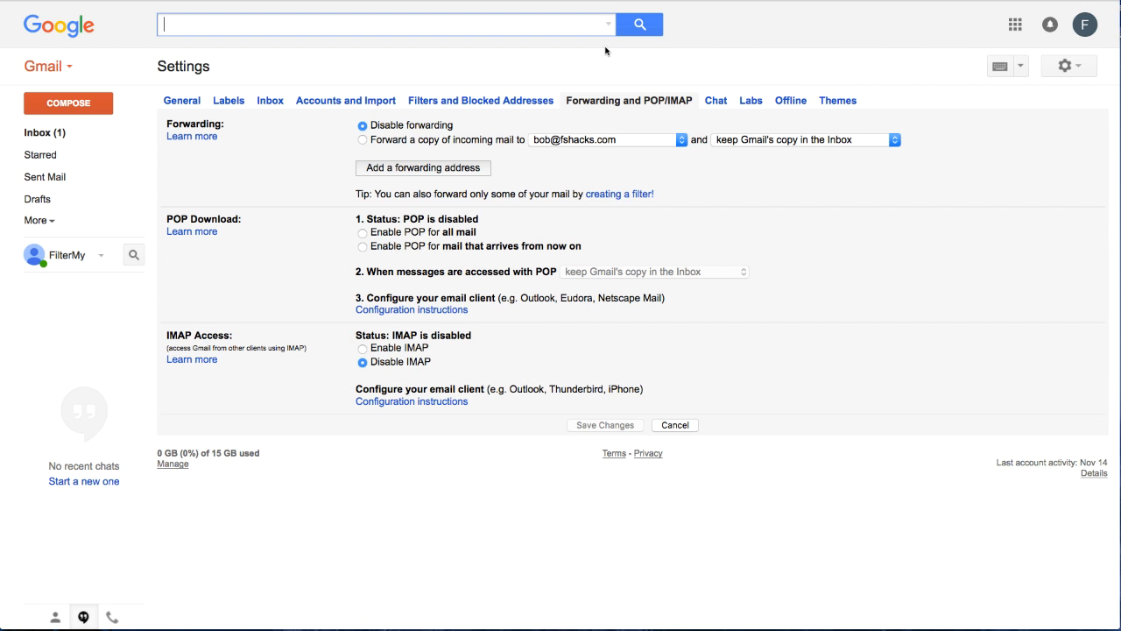
# Copy the Conference Room A Reservation Form subject line from the submission email
pyautogui.click(40, 136)
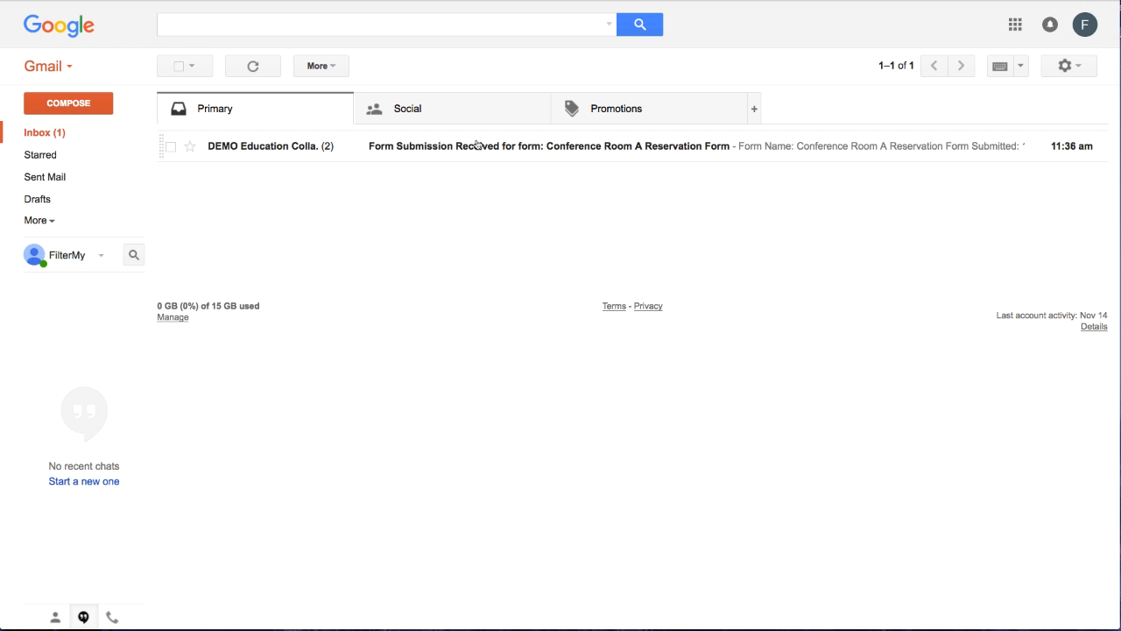
pyautogui.click(478, 147)
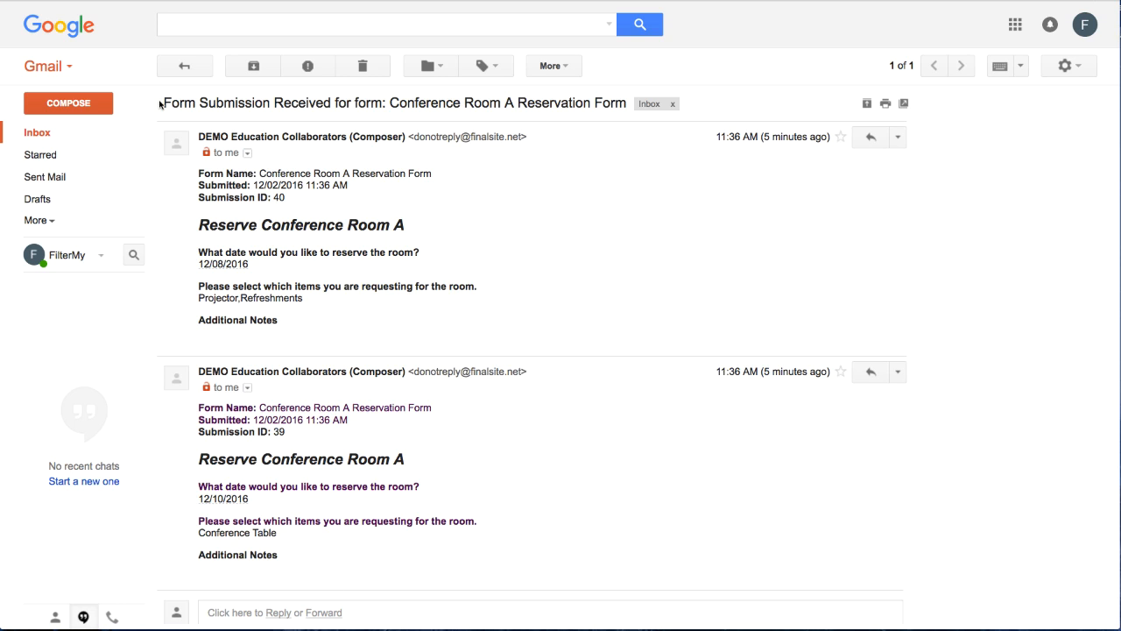
pyautogui.moveTo(162, 104); pyautogui.dragTo(628, 106)
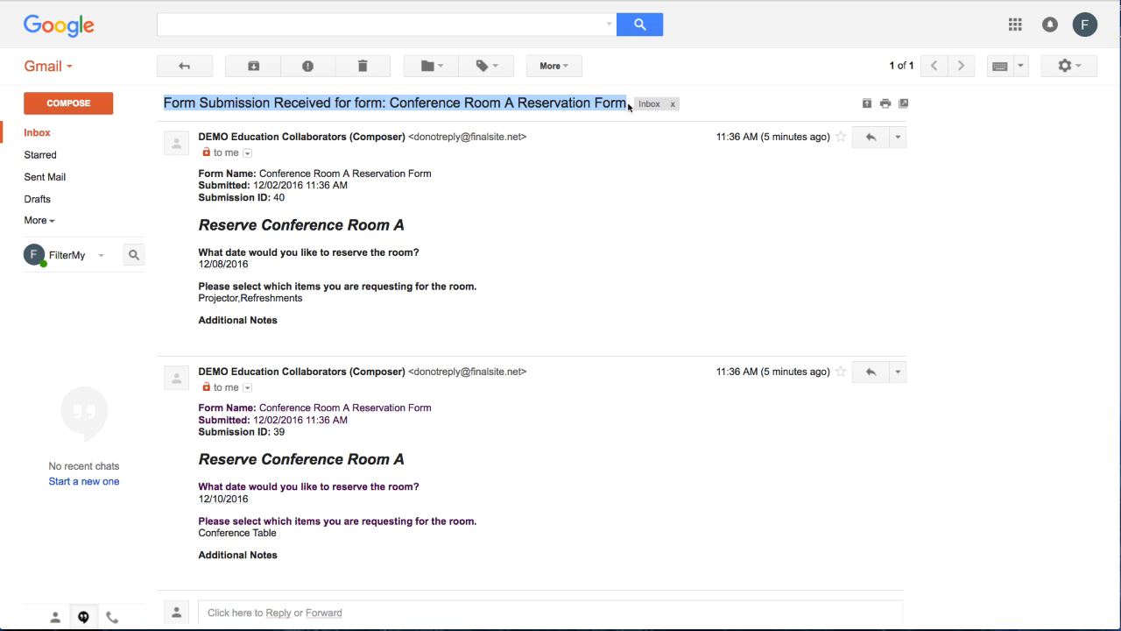
pyautogui.press('super+c')
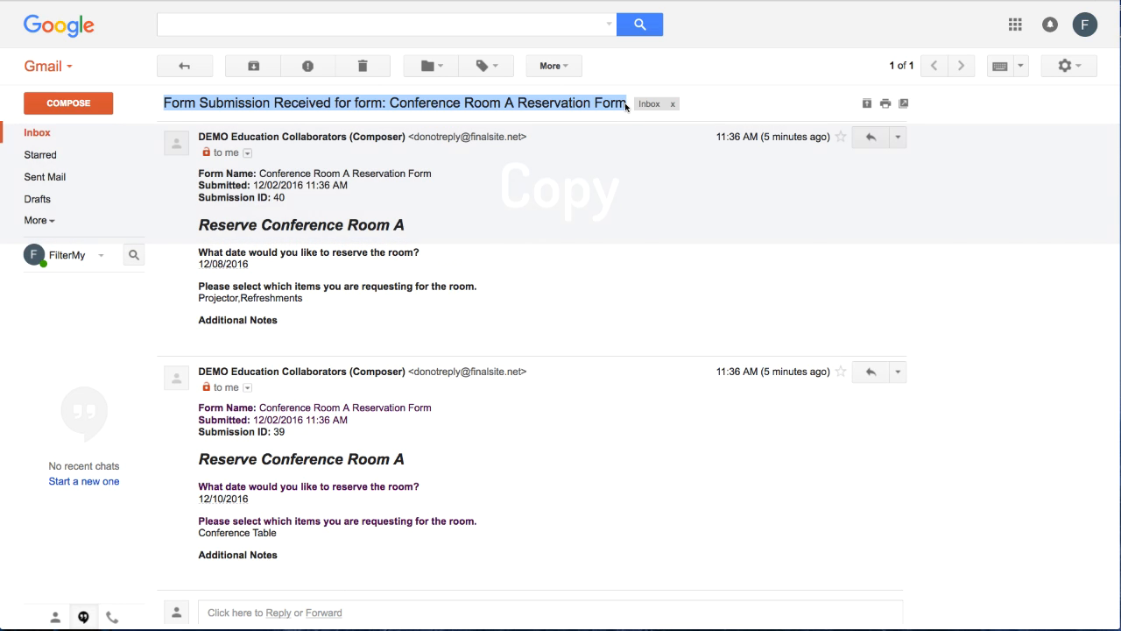
# Open a blank new filter from the Forwarding and POP/IMAP settings
pyautogui.click(1084, 71)
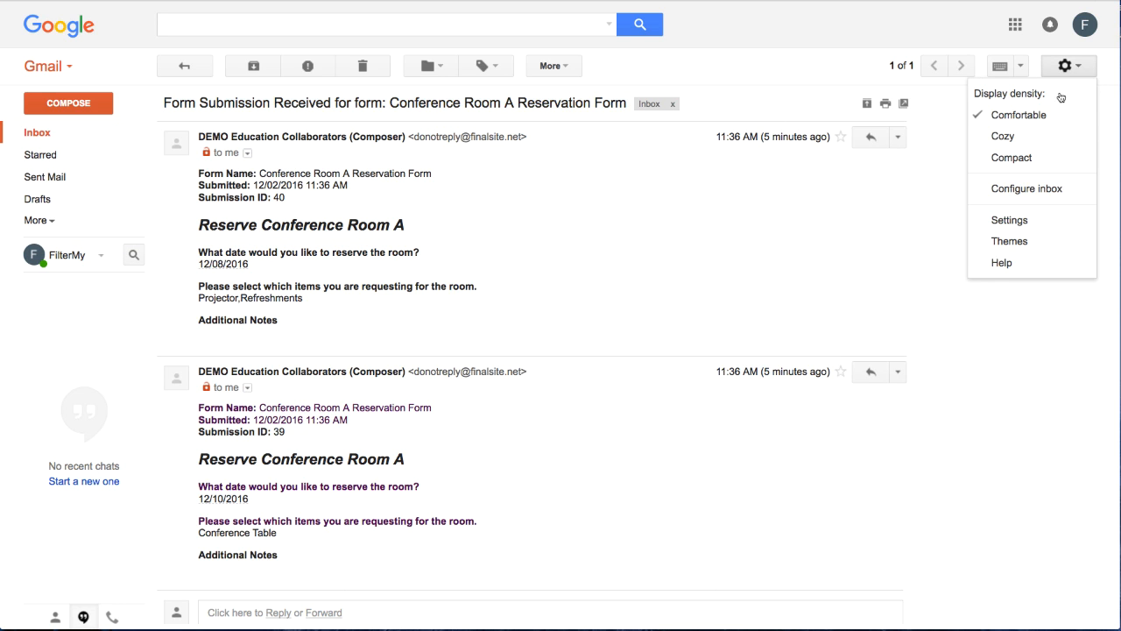
pyautogui.click(1010, 219)
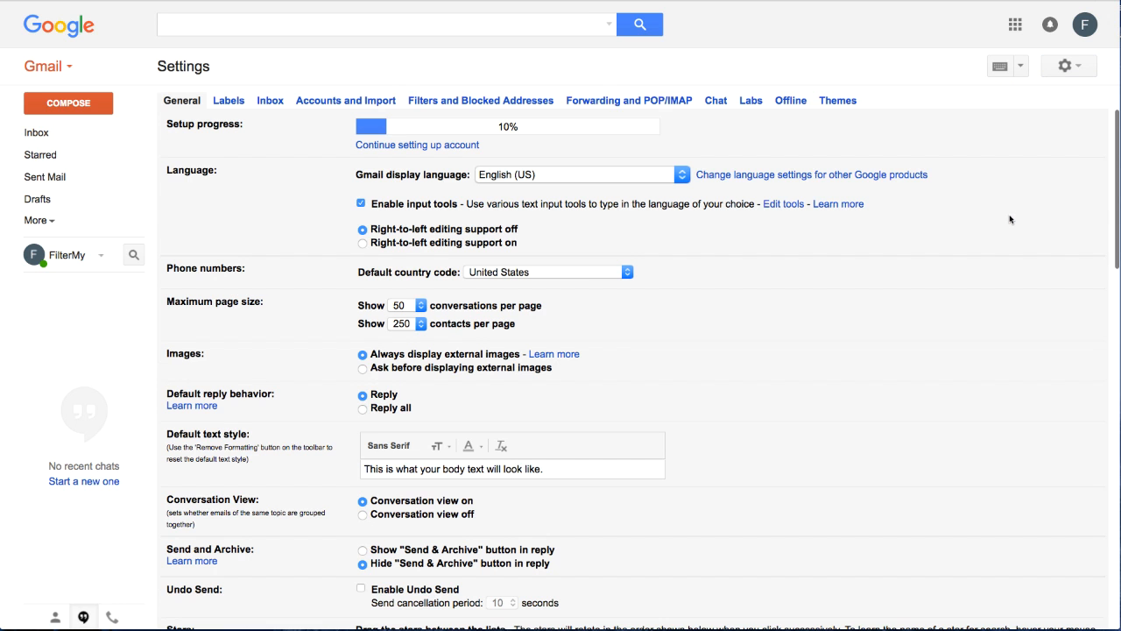
pyautogui.click(651, 102)
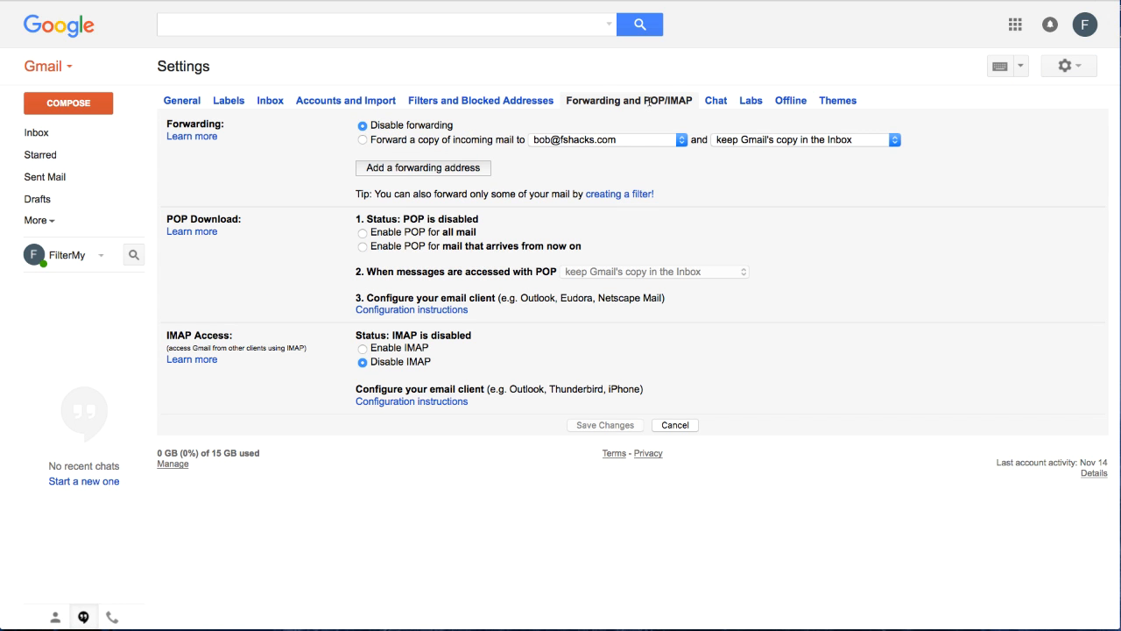
pyautogui.click(609, 200)
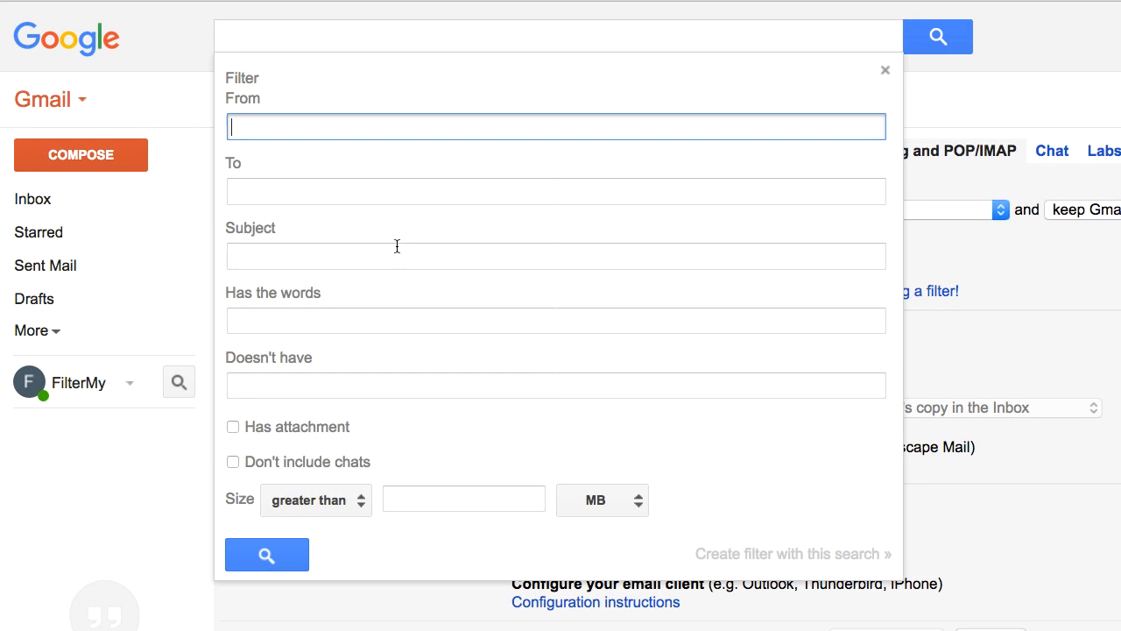
# Set filter criteria: pasted reservation subject, Finalsite no-reply sender, and words "Conference Table"
pyautogui.click(278, 171)
pyautogui.press('super+v')
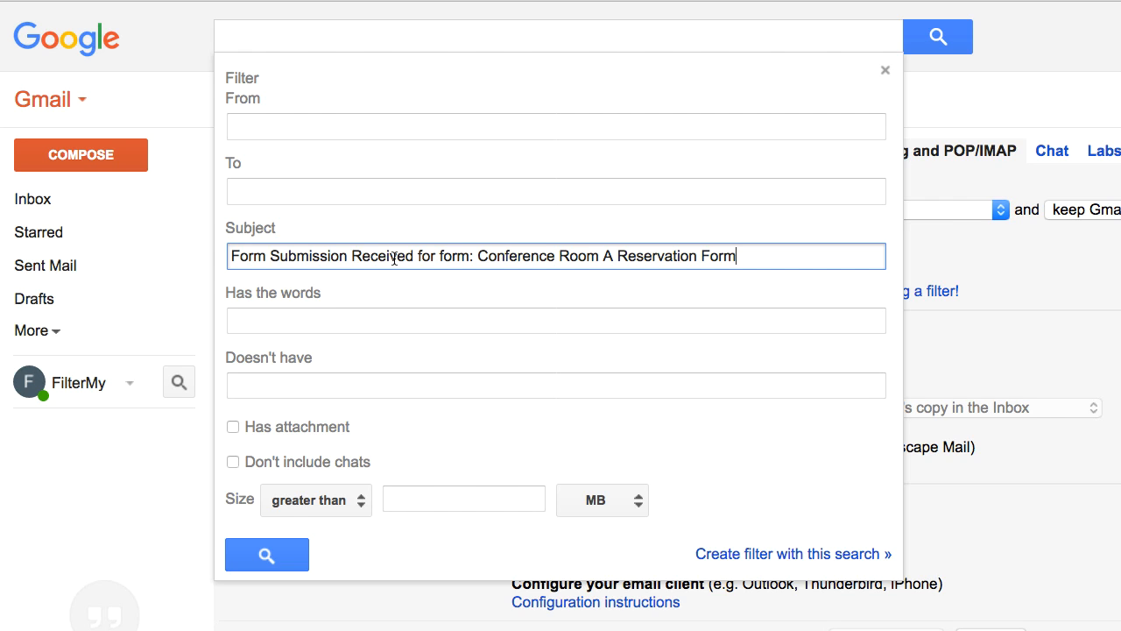
pyautogui.click(339, 126)
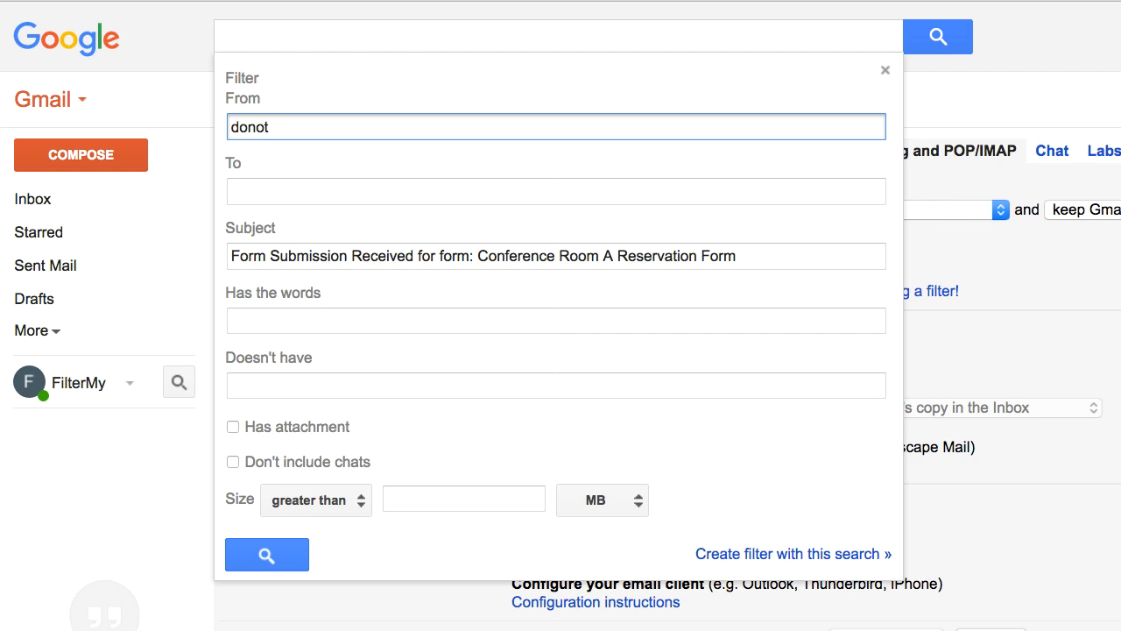
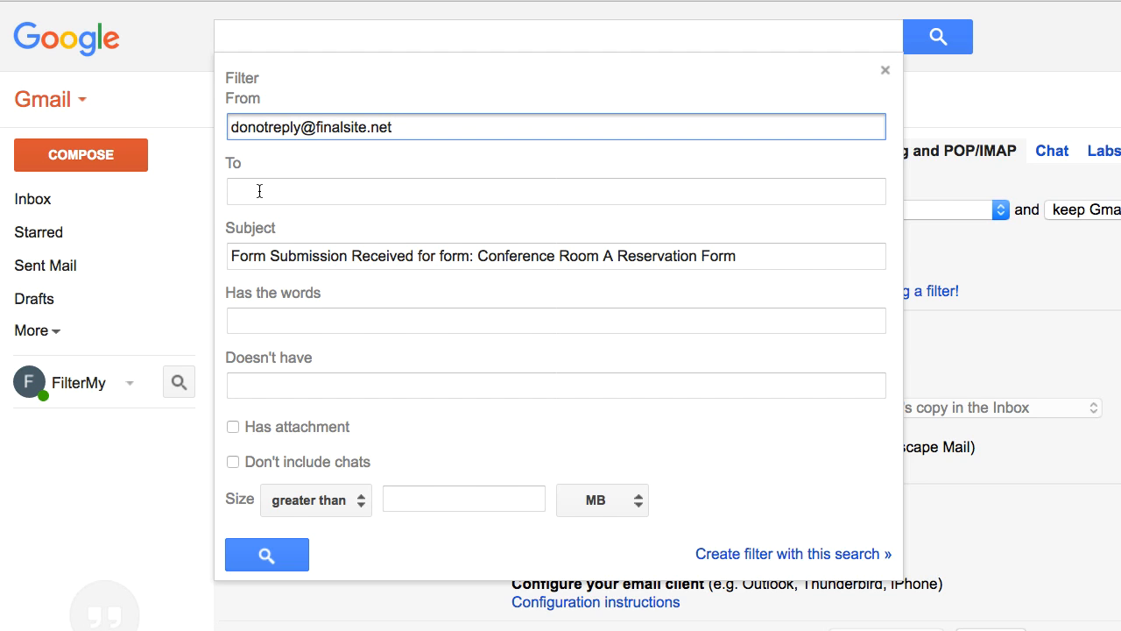
pyautogui.click(273, 323)
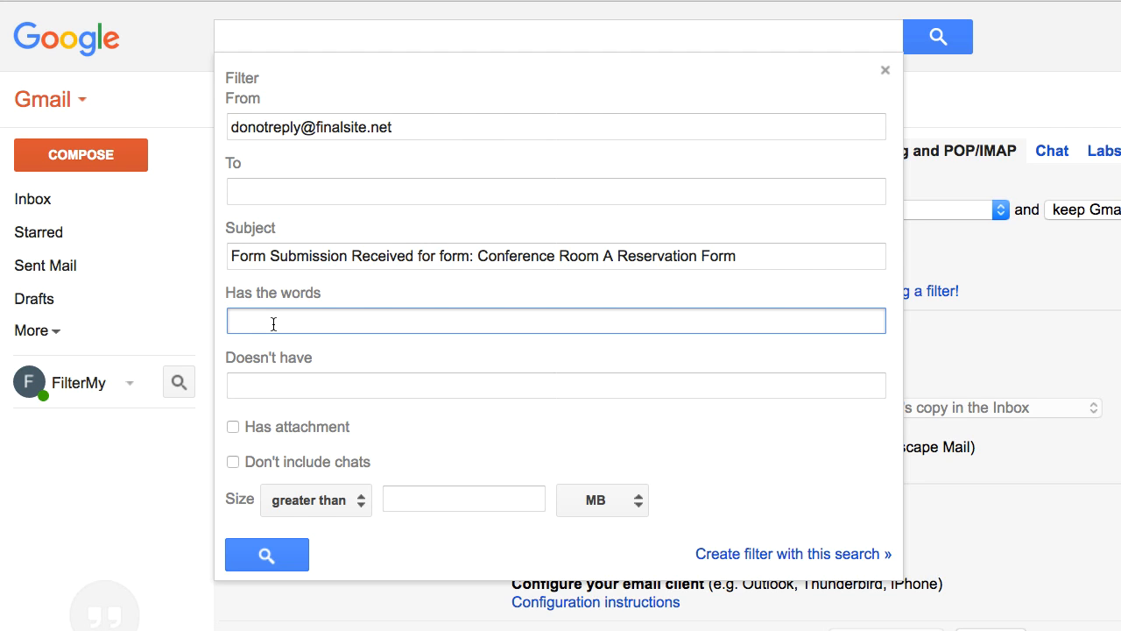
pyautogui.write('"Conference Table')
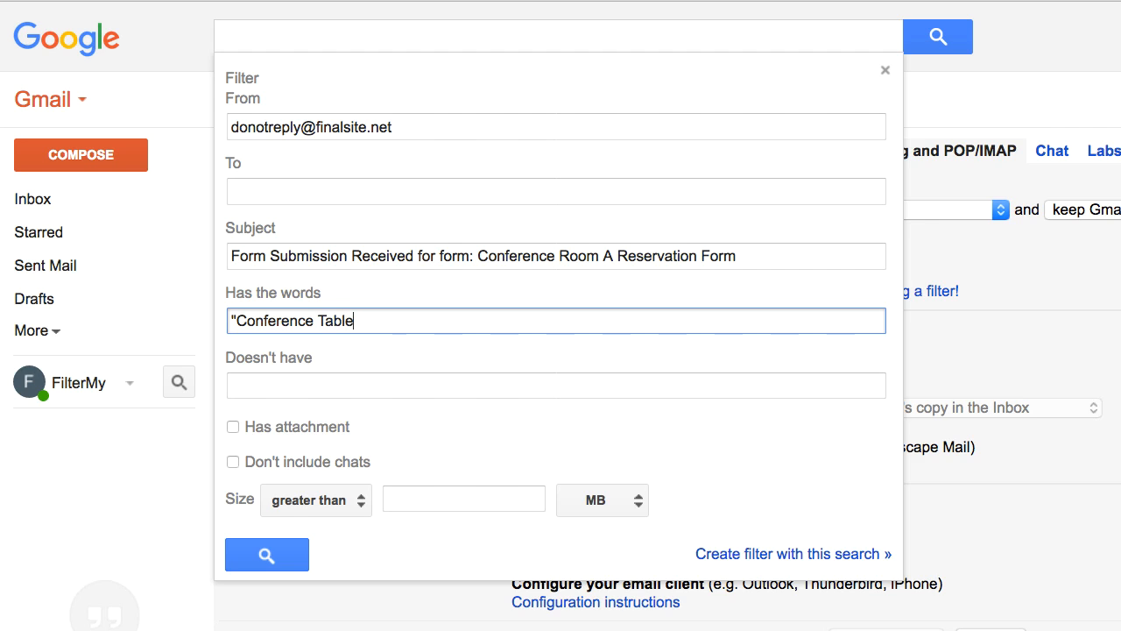
pyautogui.write('"')
pyautogui.click(763, 554)
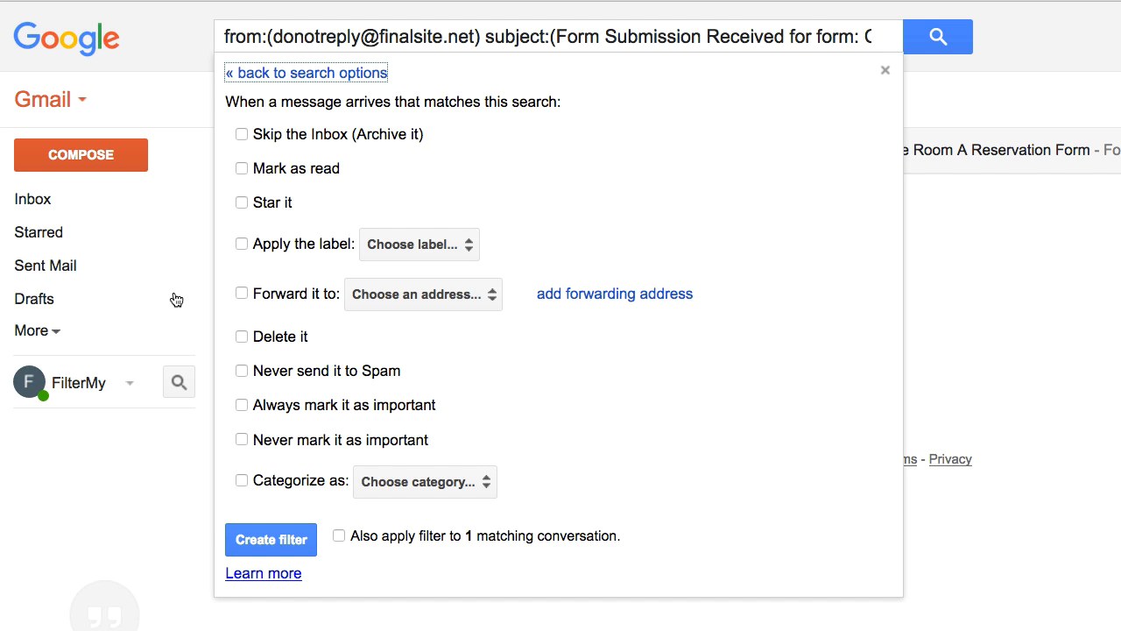
# Have the filter forward matching emails to the chosen fshacks.com address and save it
pyautogui.click(242, 294)
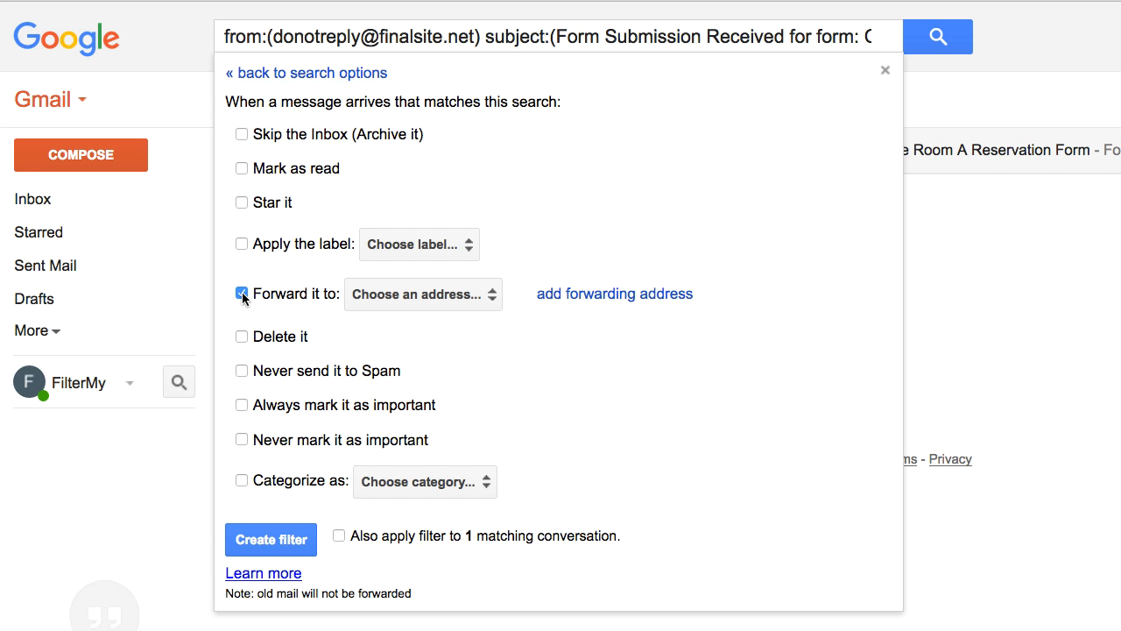
pyautogui.click(406, 295)
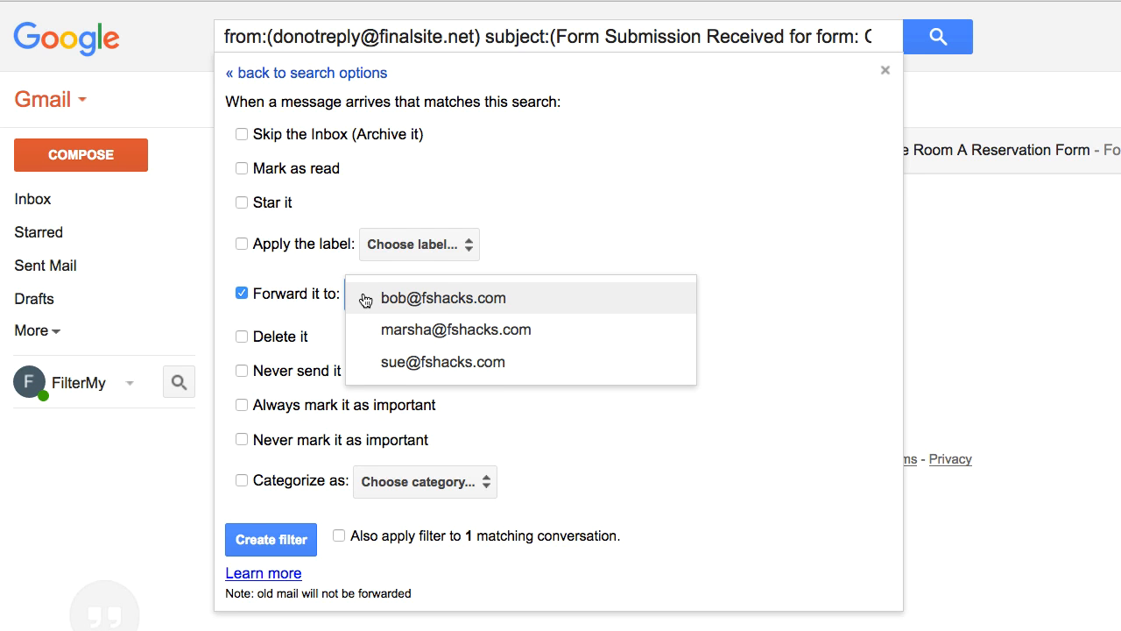
pyautogui.click(399, 364)
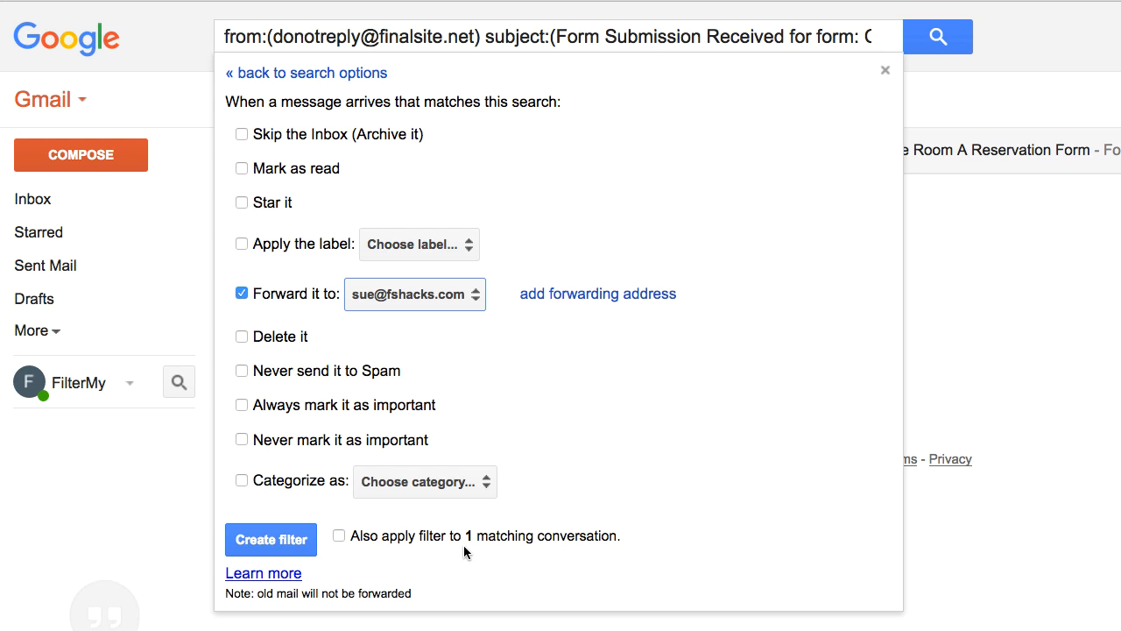
pyautogui.click(282, 547)
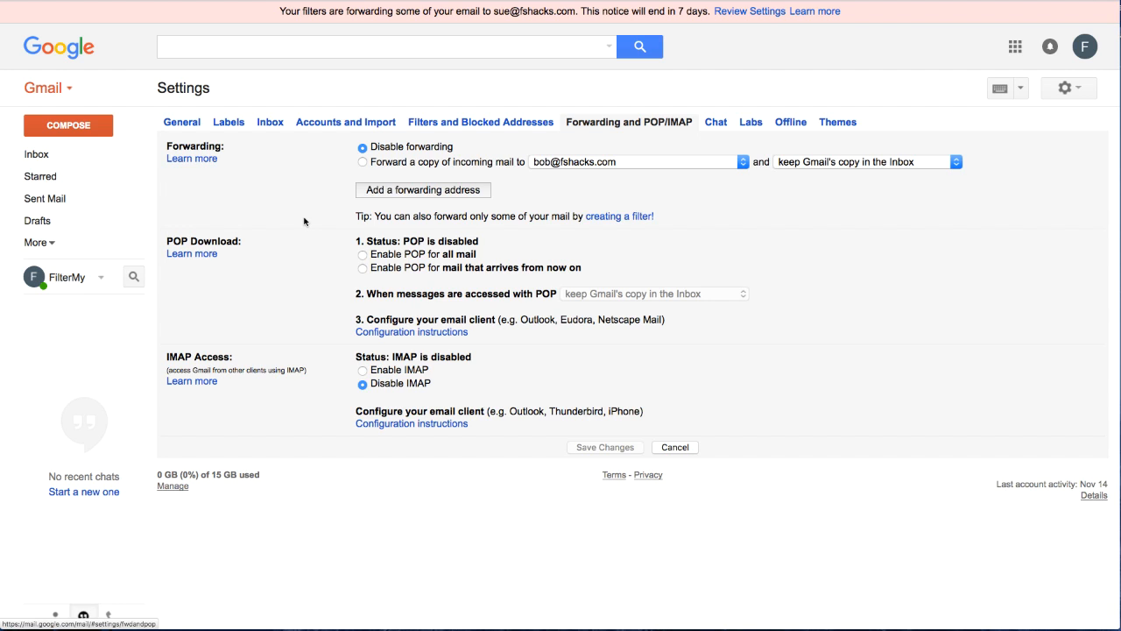
# Review the three saved Conference Room A filters, then return to the forwarding settings
pyautogui.click(448, 124)
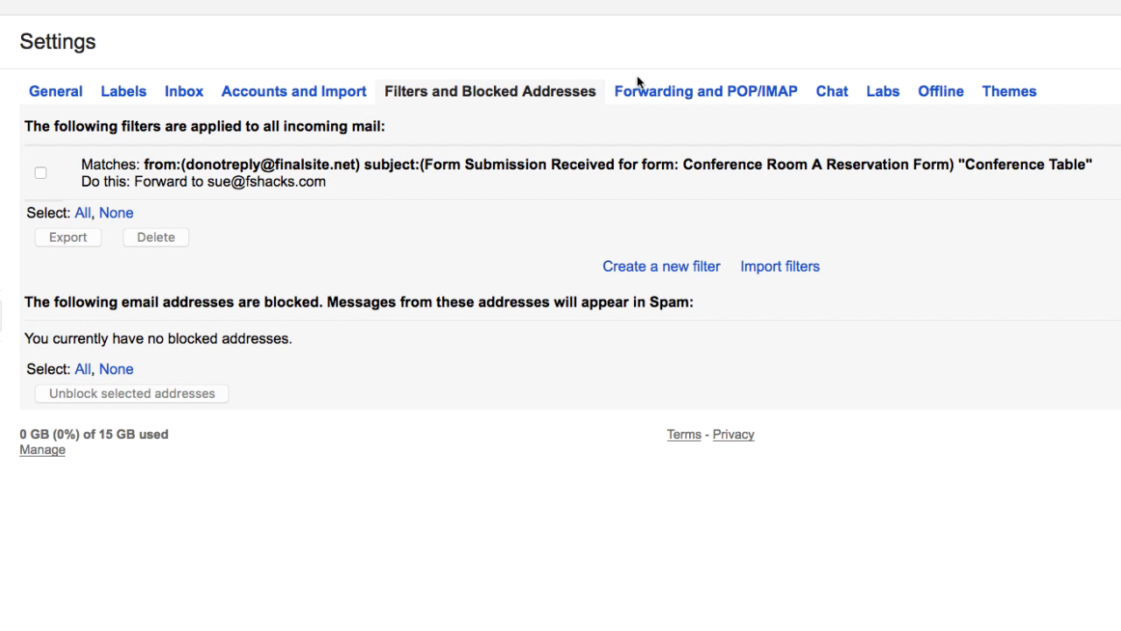
pyautogui.click(657, 88)
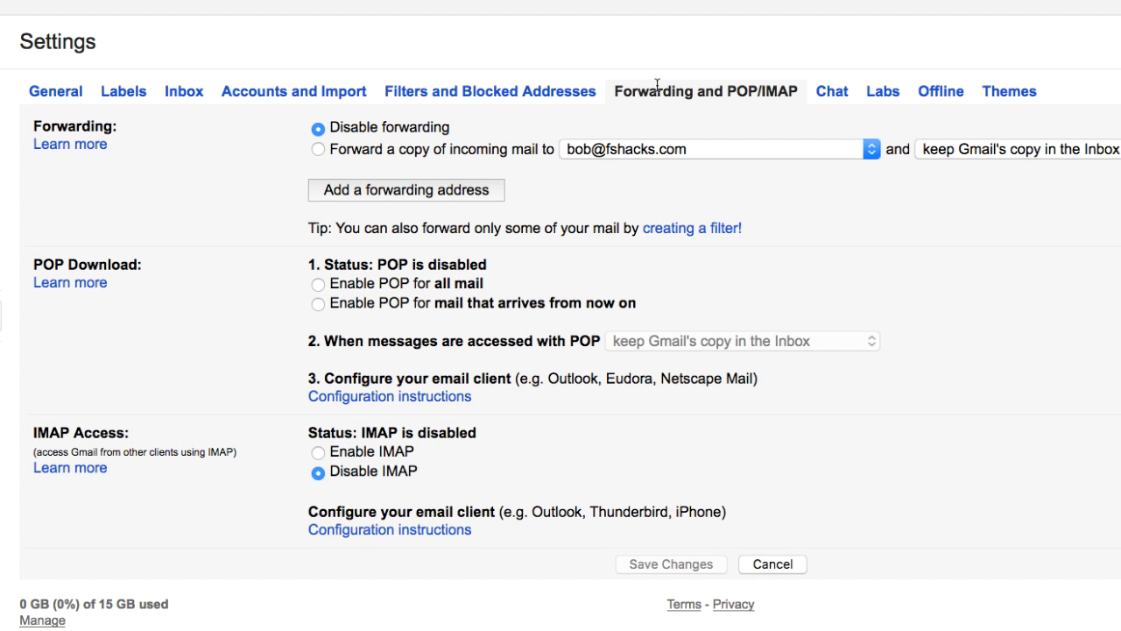